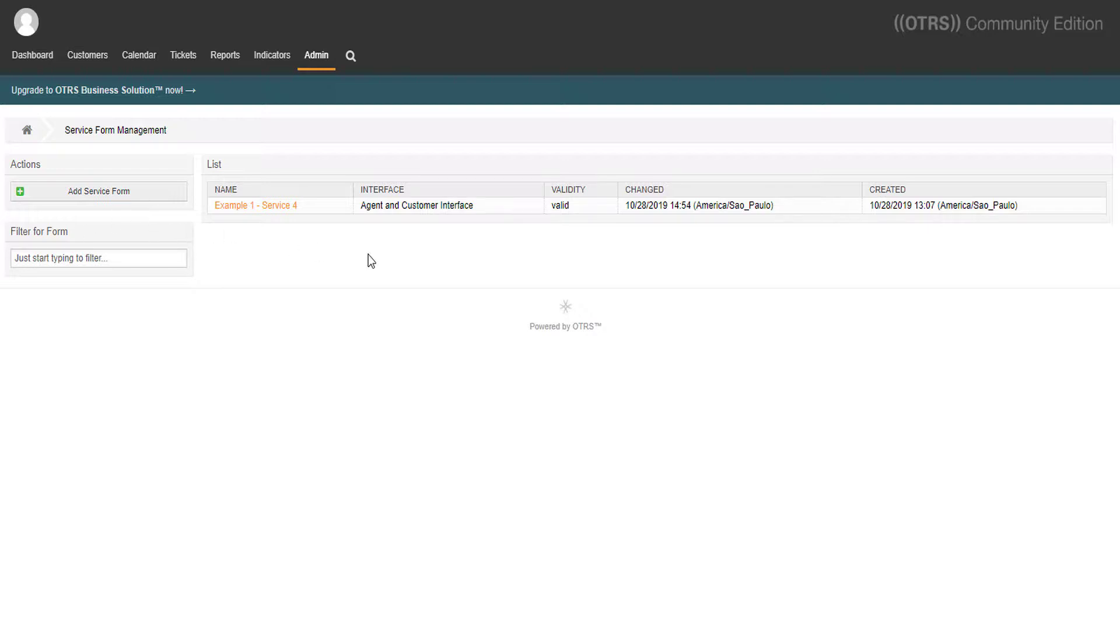
- Review the four ticket dynamic fields in Dynamic Fields Management, then return to the Admin overview
left_click(319, 61)
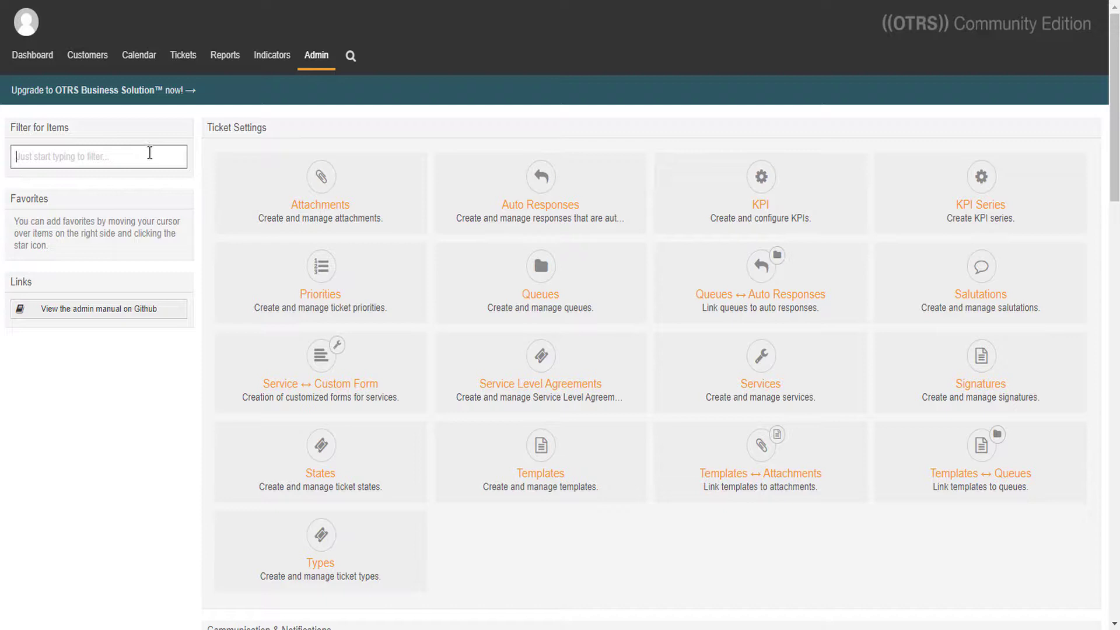
type("dyn")
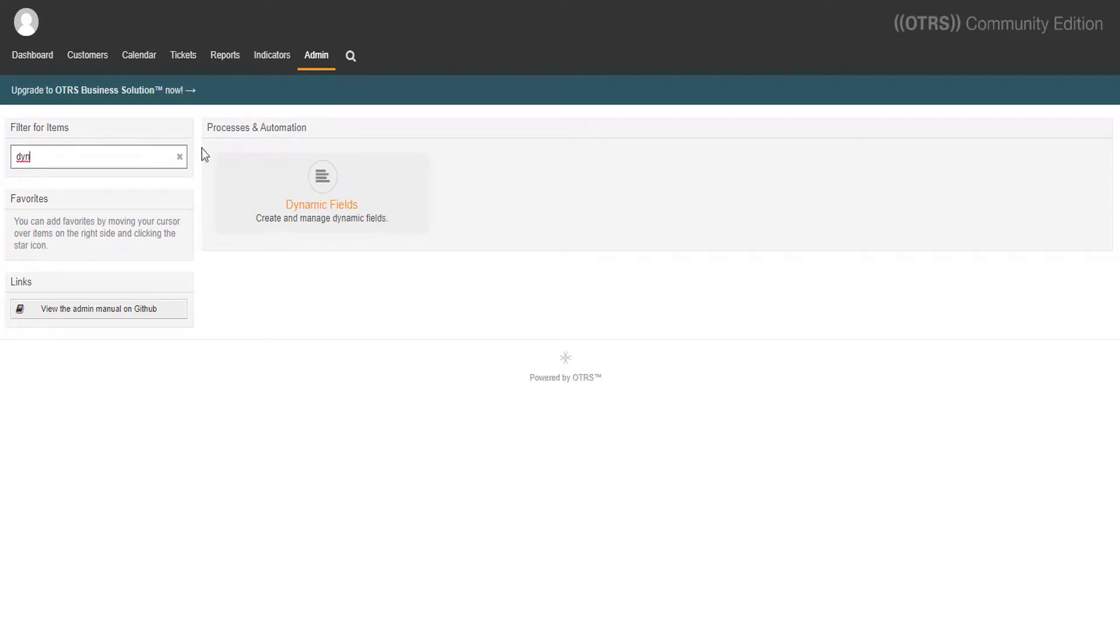
left_click(277, 189)
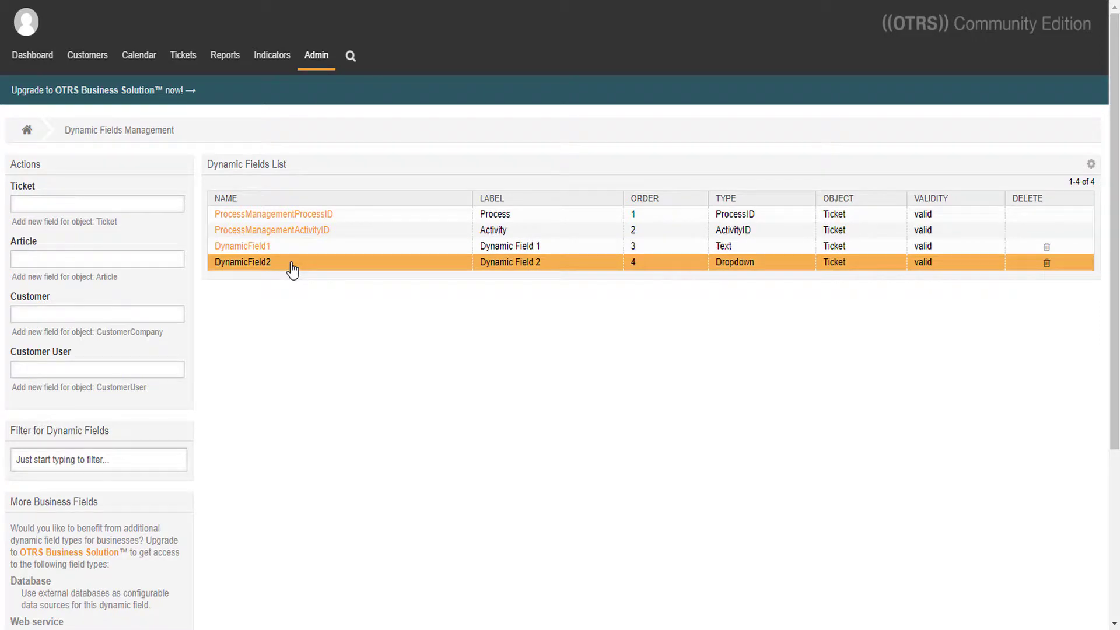
left_click(318, 68)
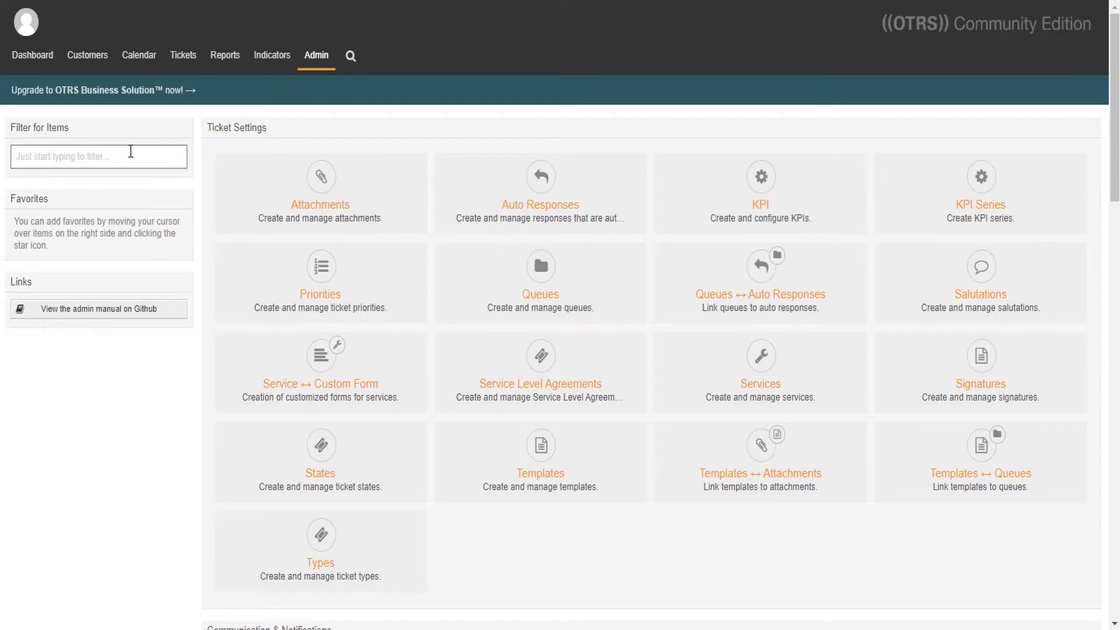
- Filter Admin items by 'services' and open Service ↔ Custom Form management
type("services")
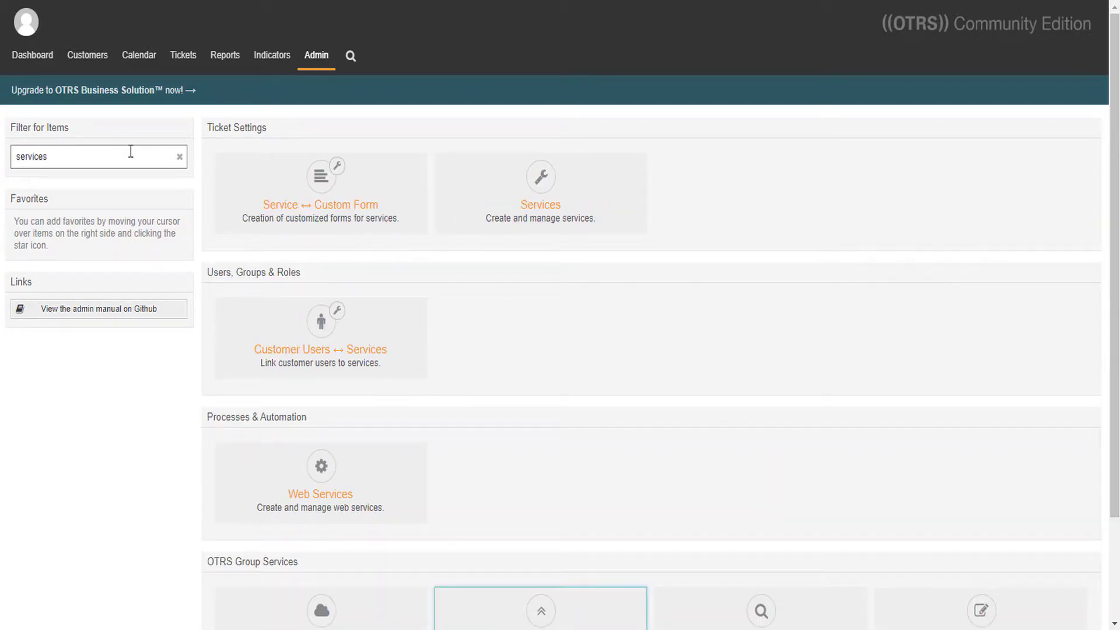
left_click(376, 189)
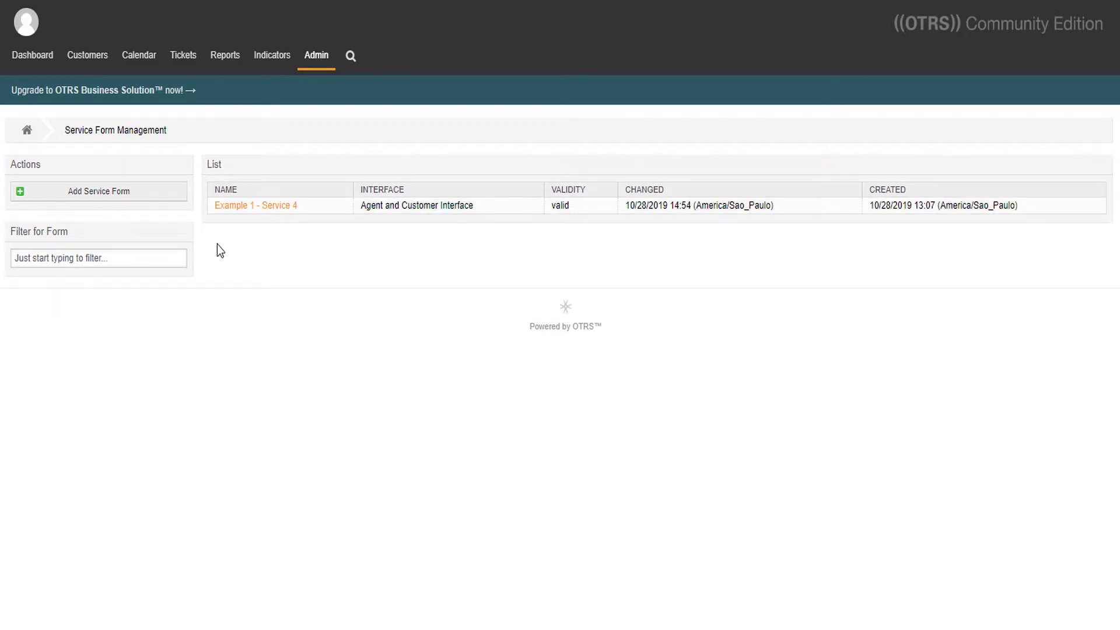
- Add a service form named 'Example 2' linked to Service 3
left_click(80, 203)
left_click(499, 194)
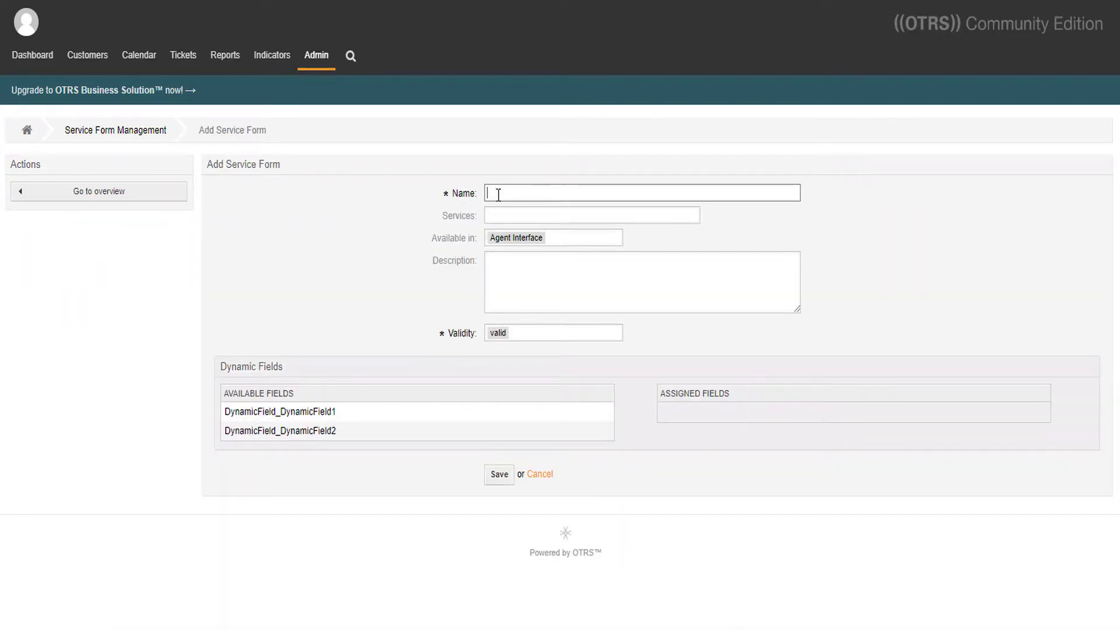
type("Example 2")
left_click(629, 218)
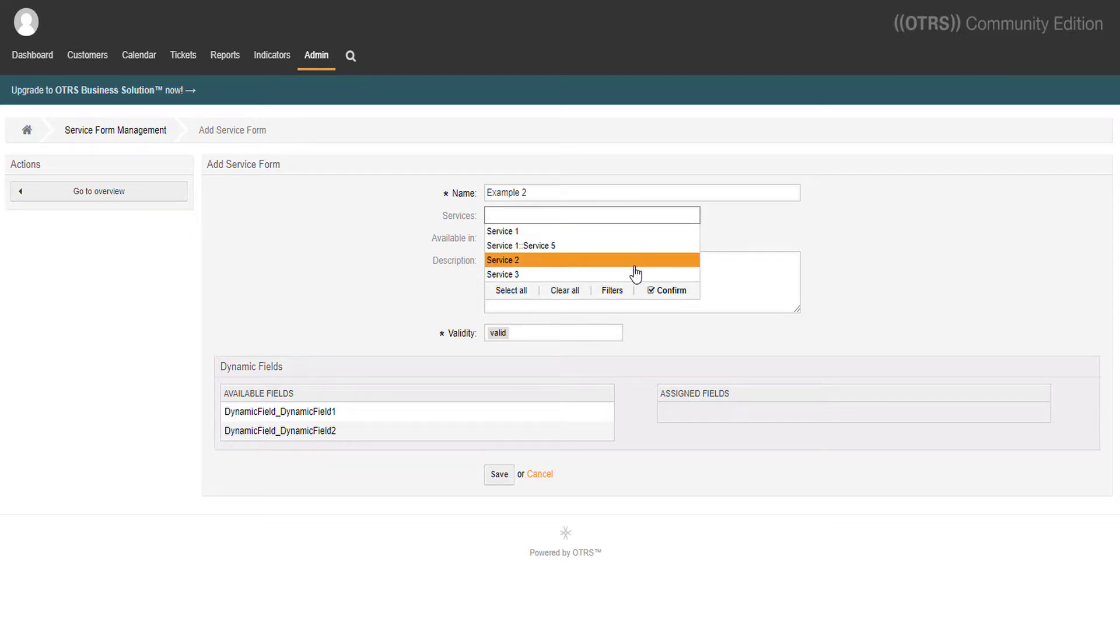
left_click(631, 276)
left_click(658, 296)
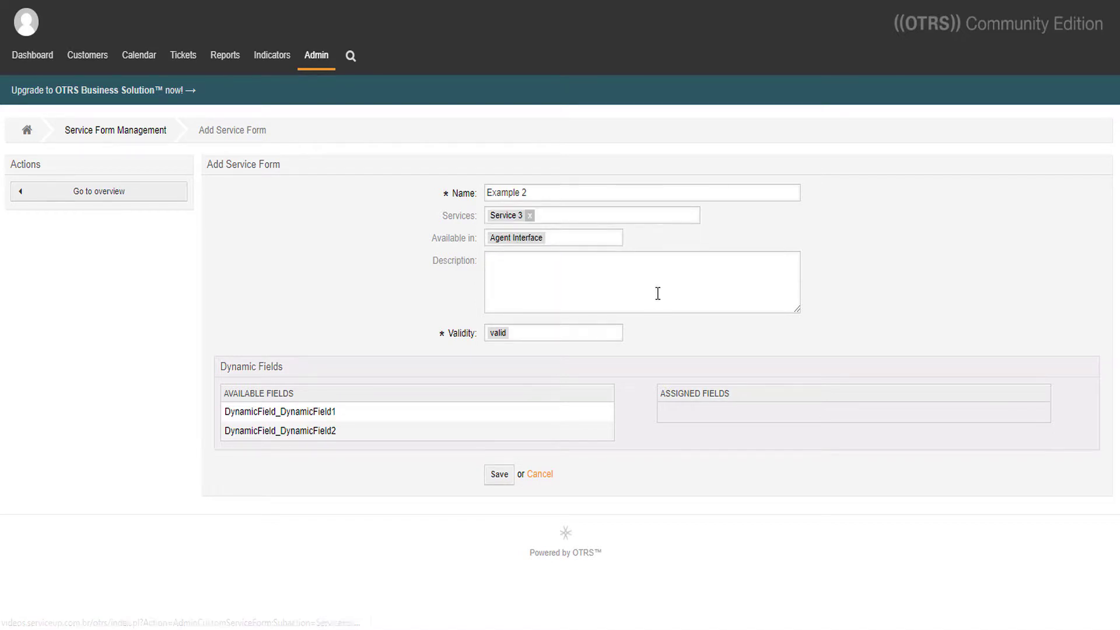
- Make it available in Agent and Customer Interface, with description 'Good!' and validity valid
left_click(611, 240)
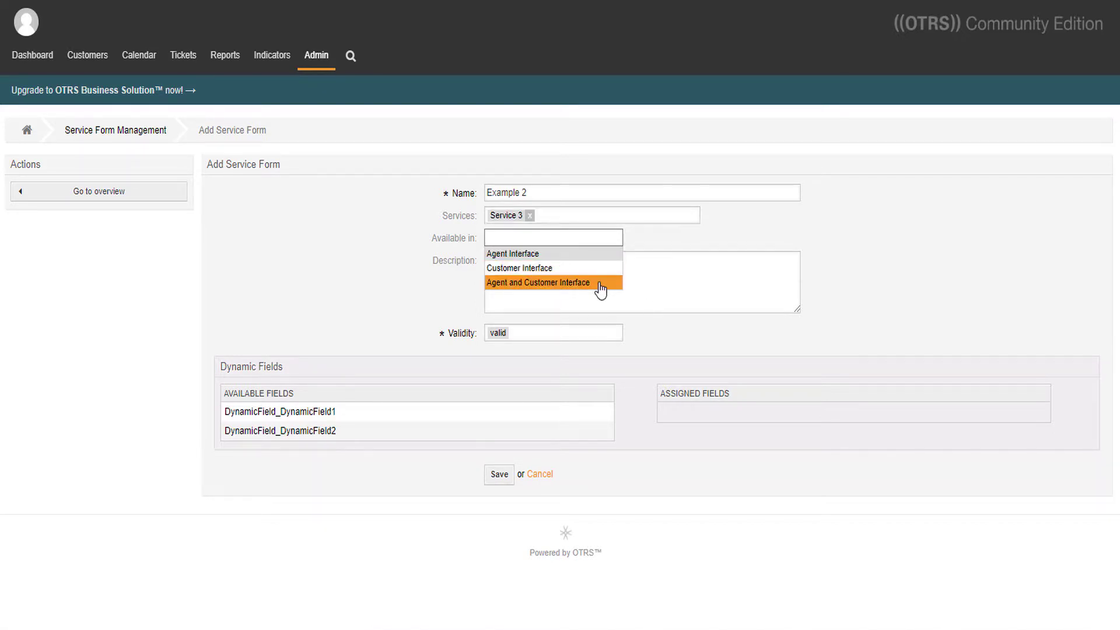
left_click(601, 284)
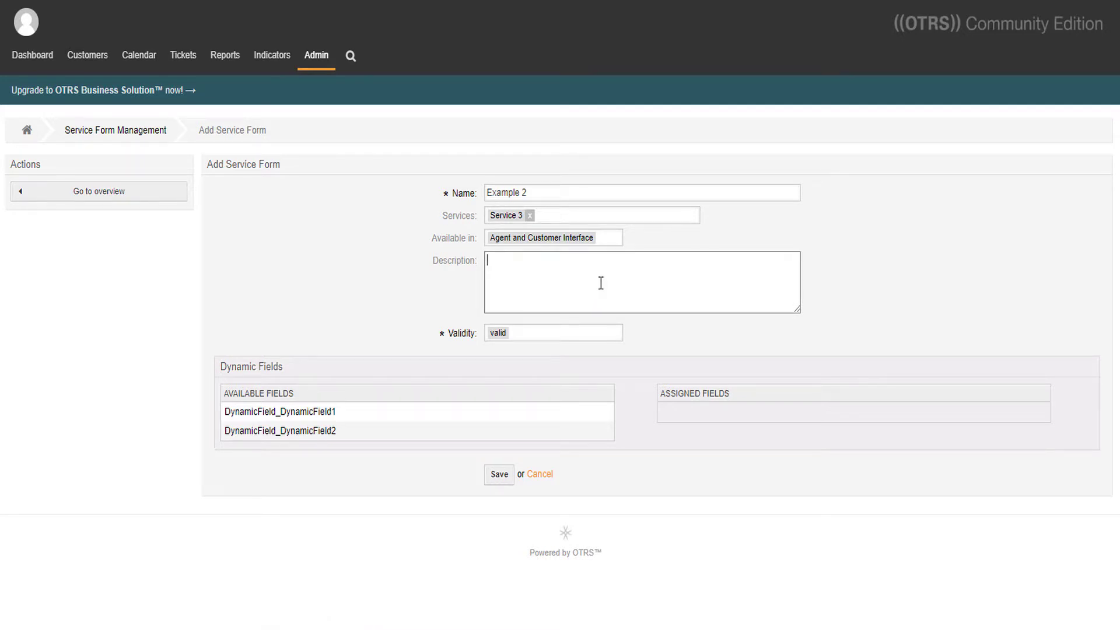
type("Good!")
left_click(584, 332)
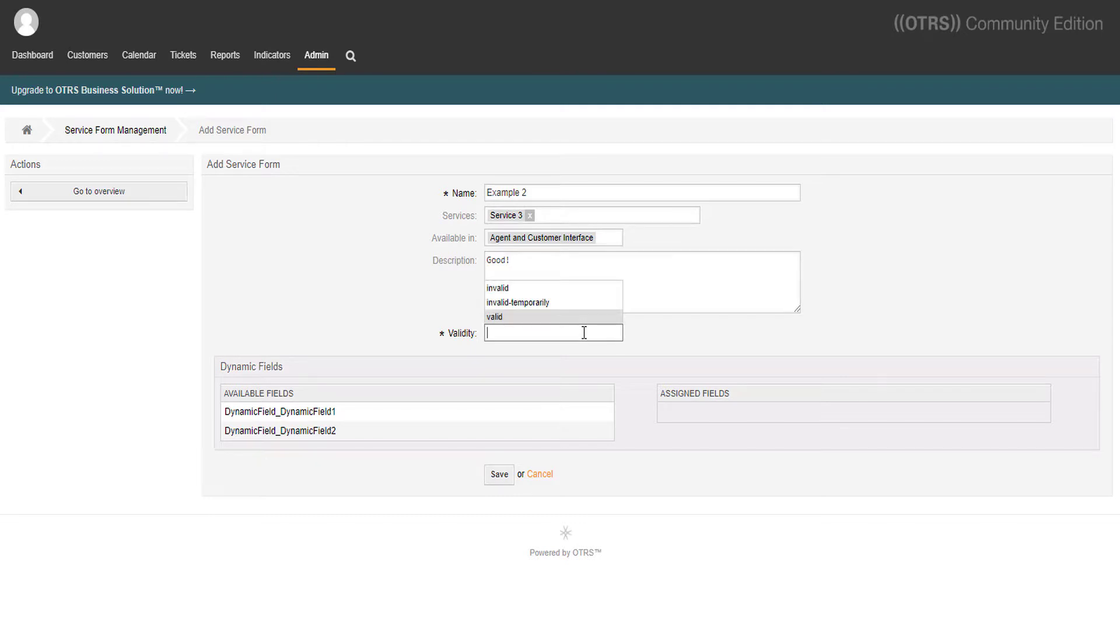
key("Return")
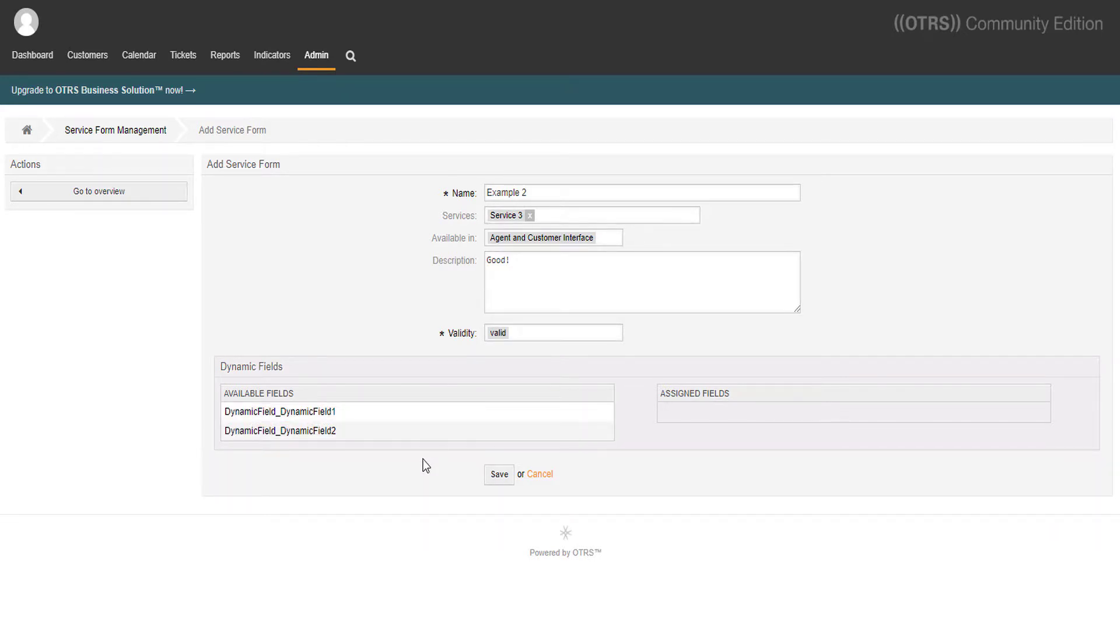
- Assign DynamicField1 with short description 'Short Description', displayed as mandatory, and save its details
left_click_drag(352, 408, 775, 413)
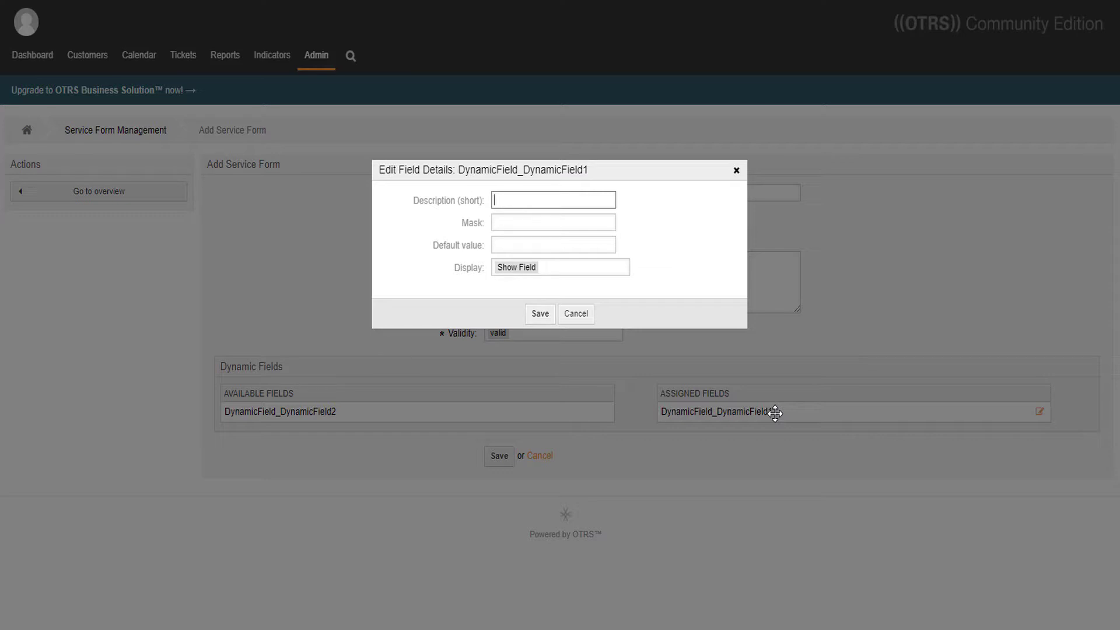
type("Short Description")
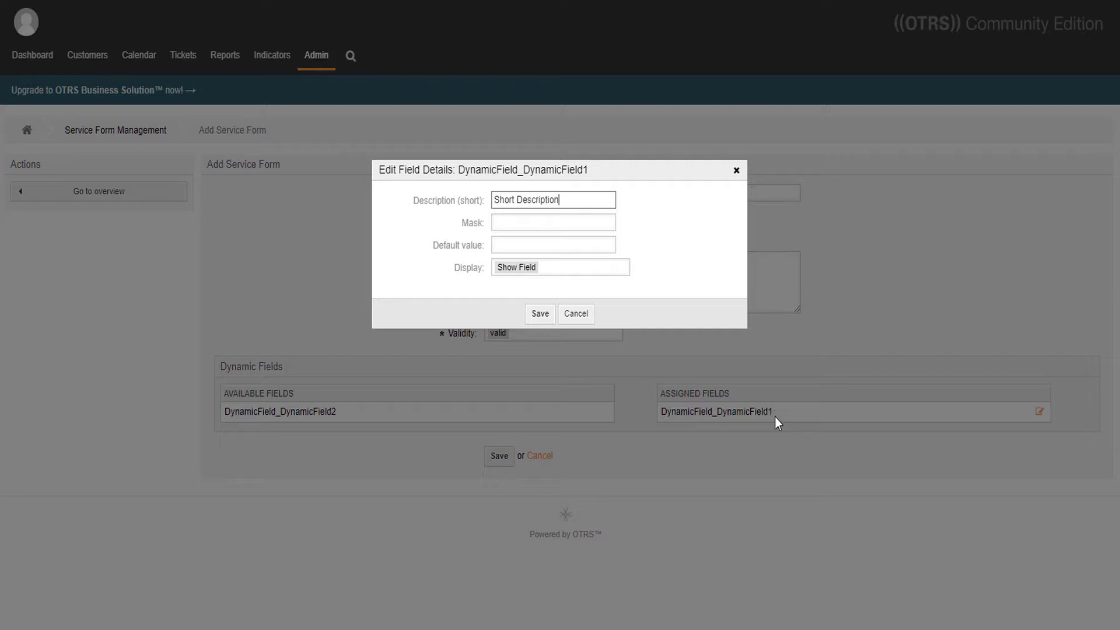
left_click(602, 224)
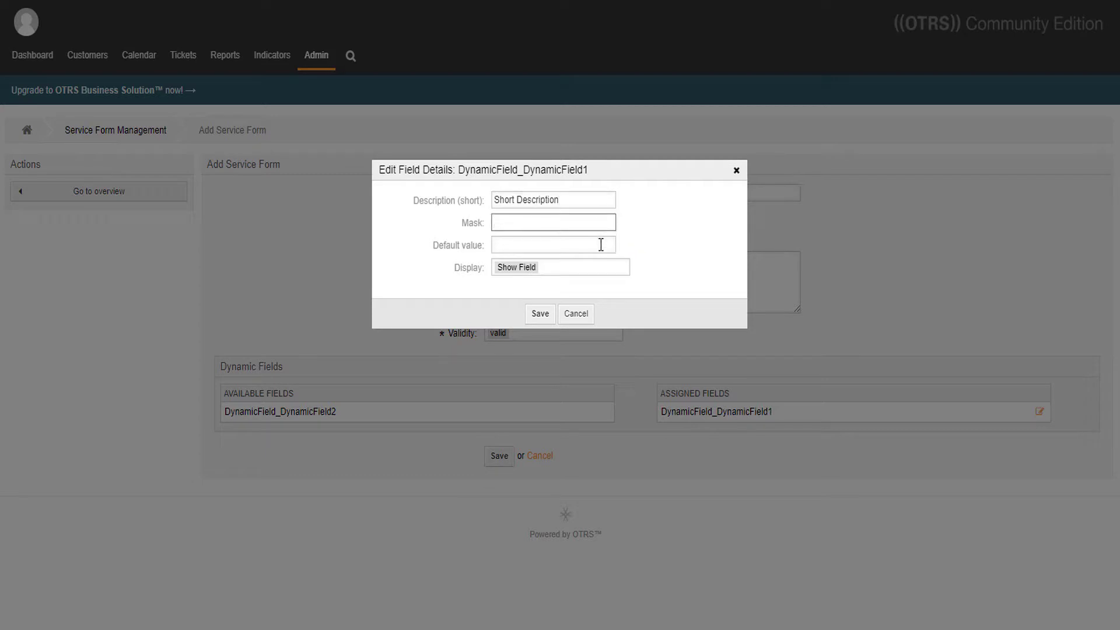
left_click(601, 245)
left_click(600, 268)
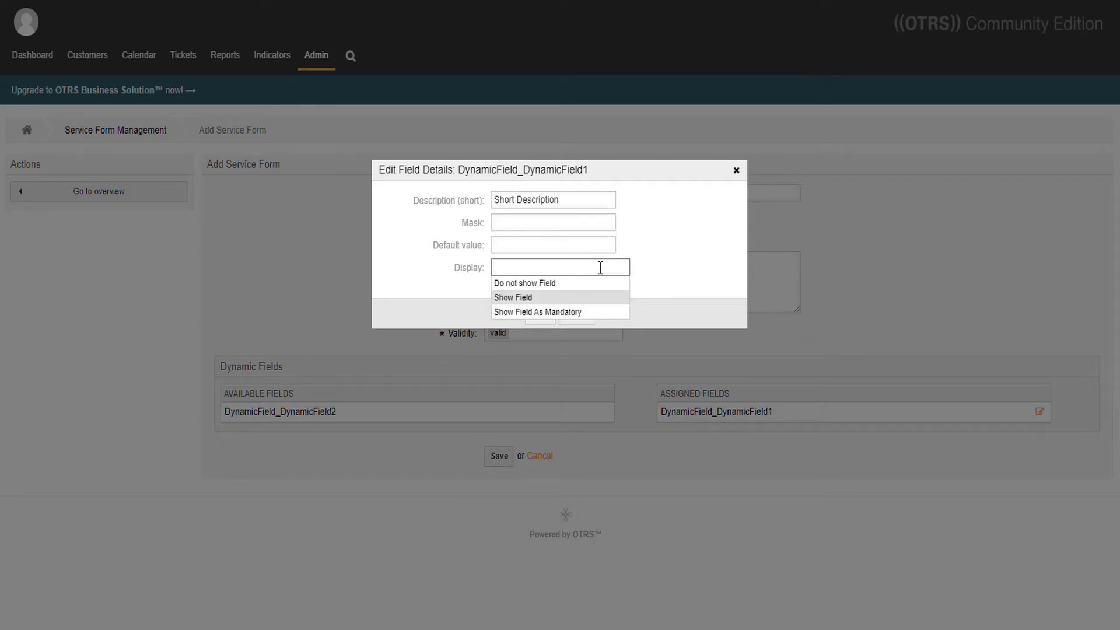
left_click(596, 314)
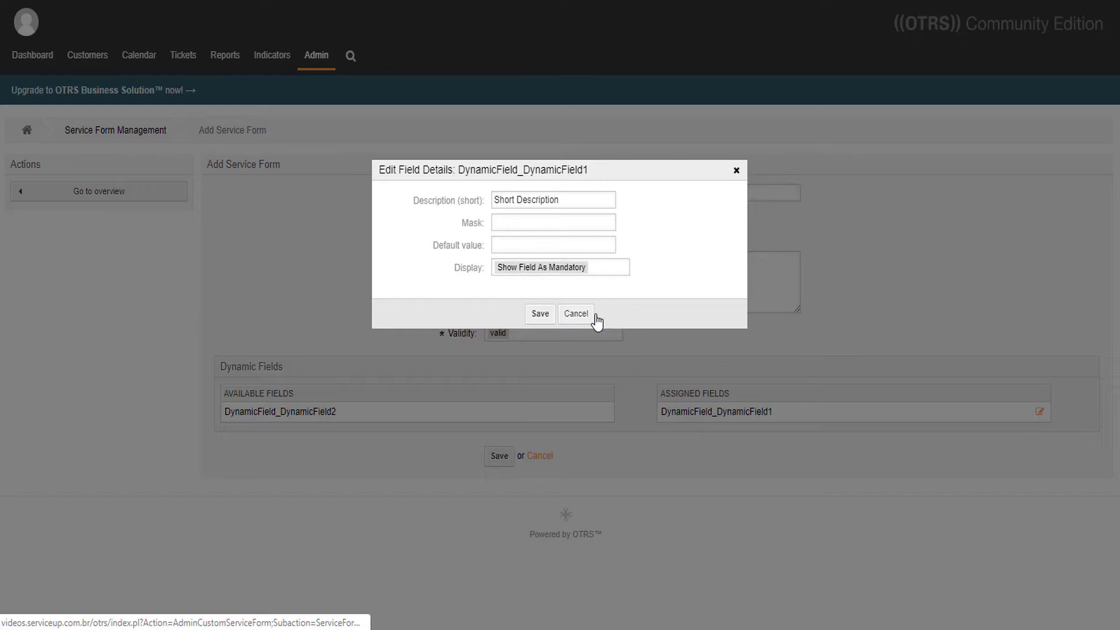
left_click(542, 320)
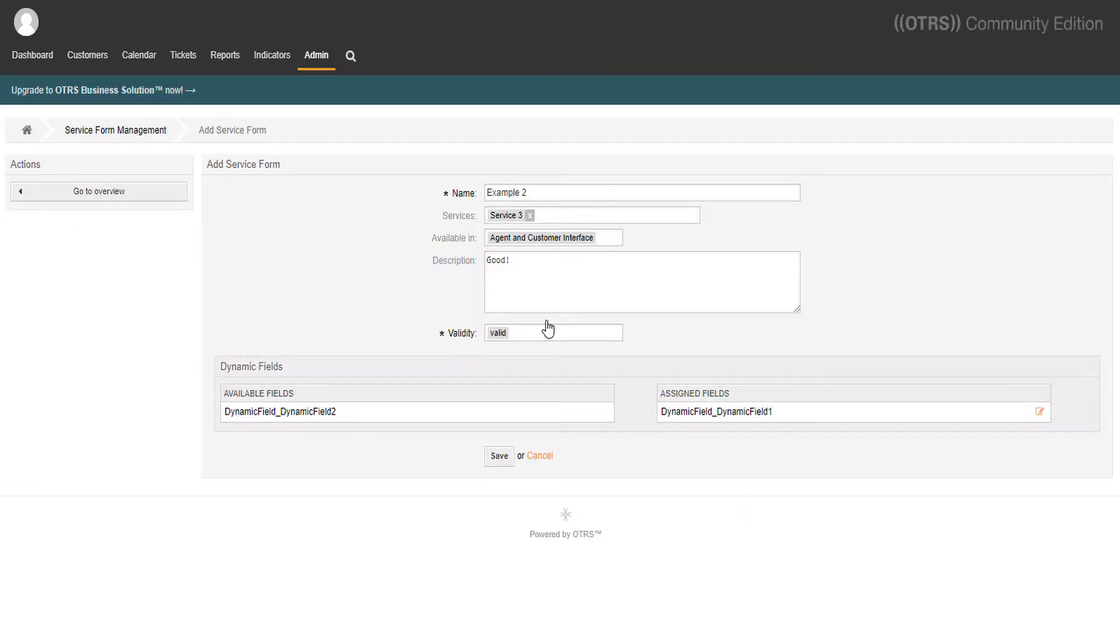
- Save the Example 2 service form and start a new phone ticket
left_click(509, 464)
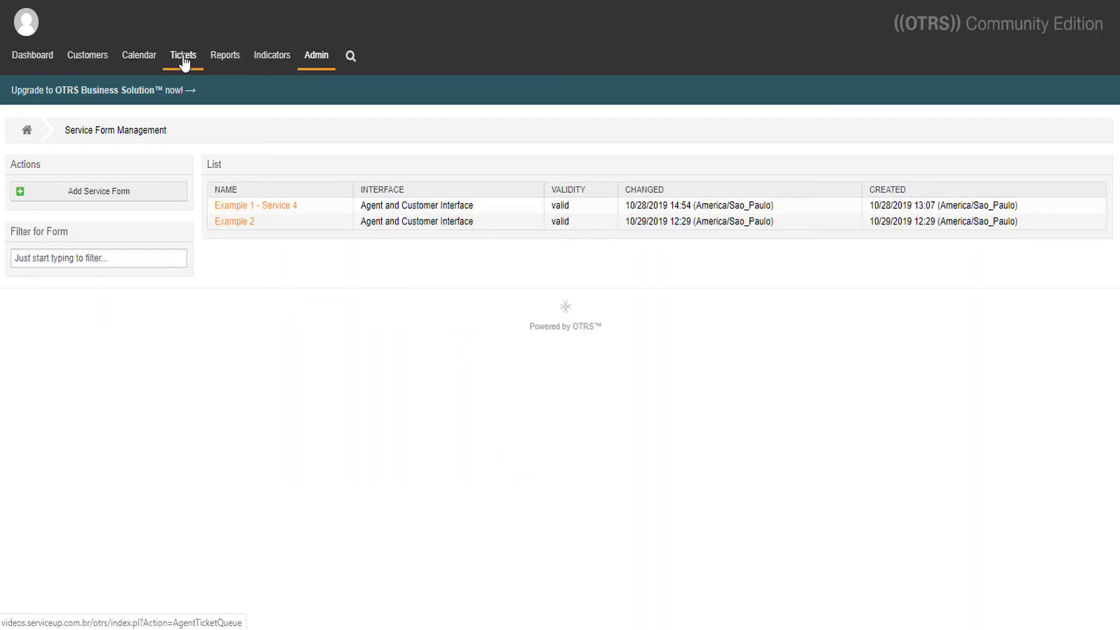
mouse_move(183, 63)
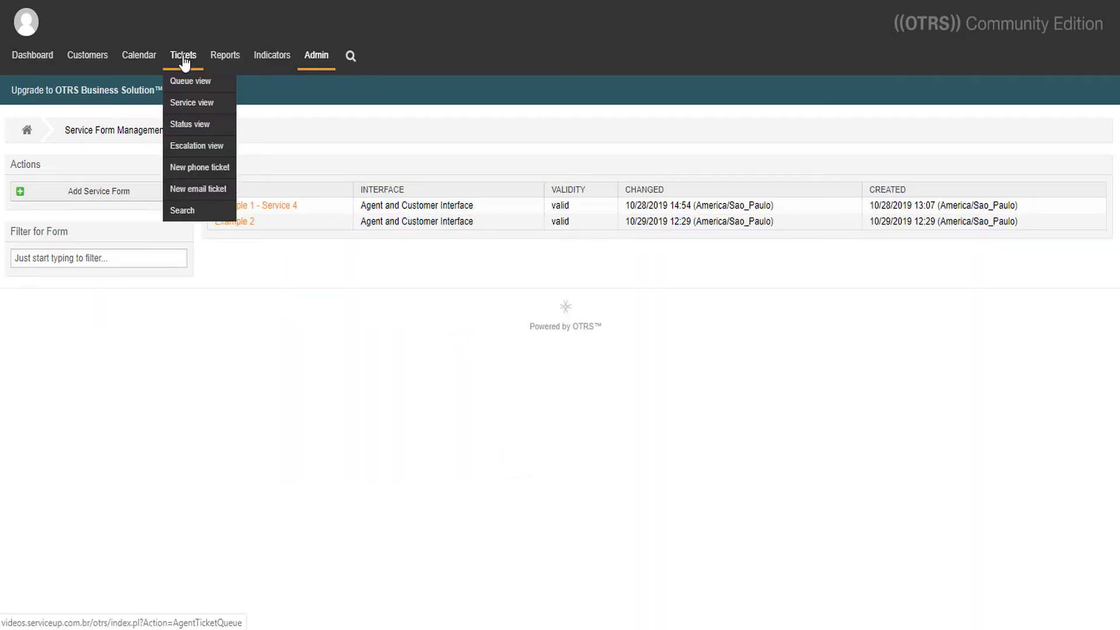
left_click(196, 168)
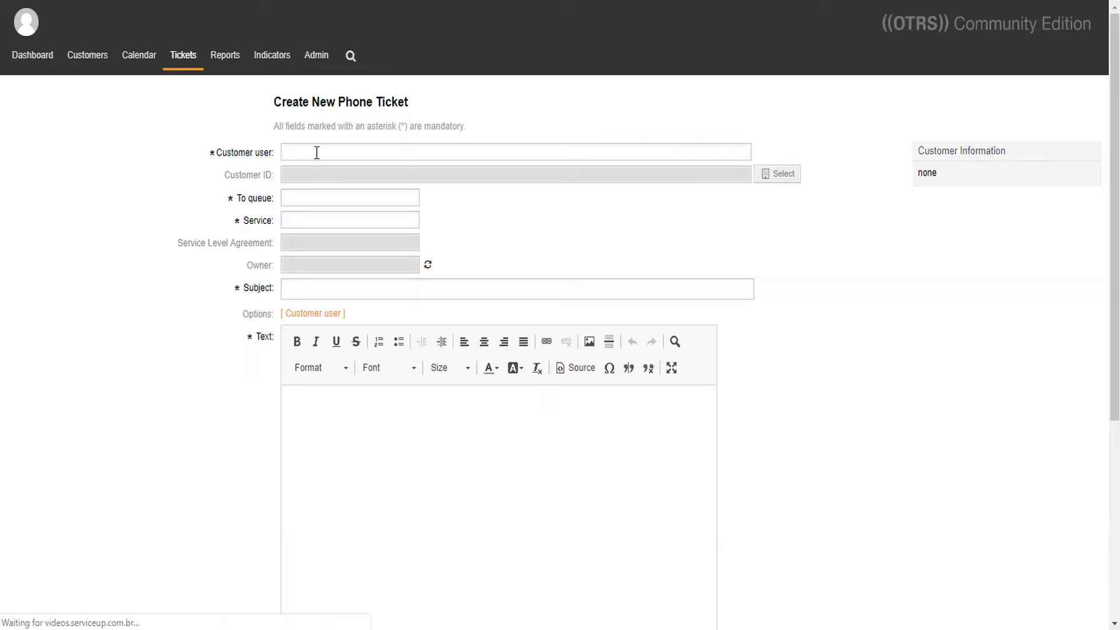
- Set the phone ticket's customer user to the demo customer and its queue to Raw
left_click(317, 151)
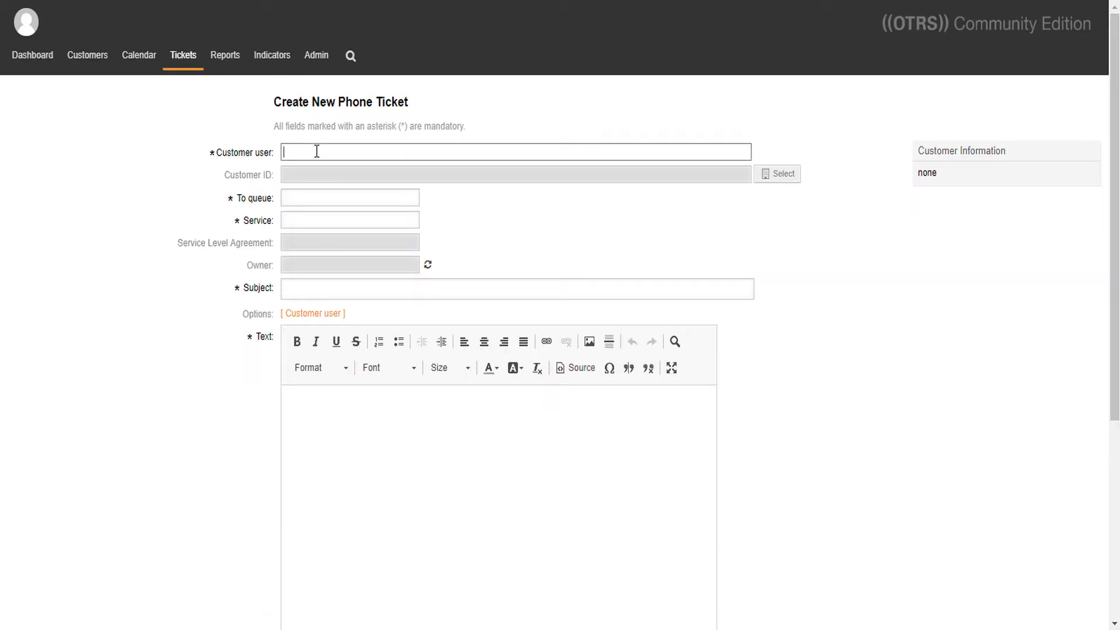
type("cus")
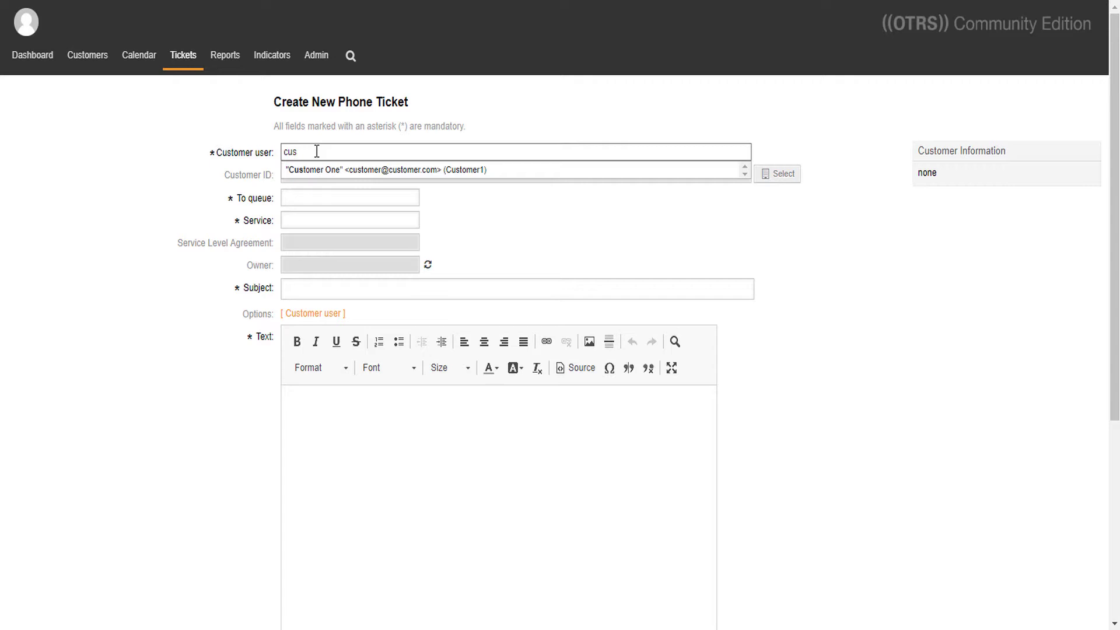
left_click(315, 169)
left_click(313, 237)
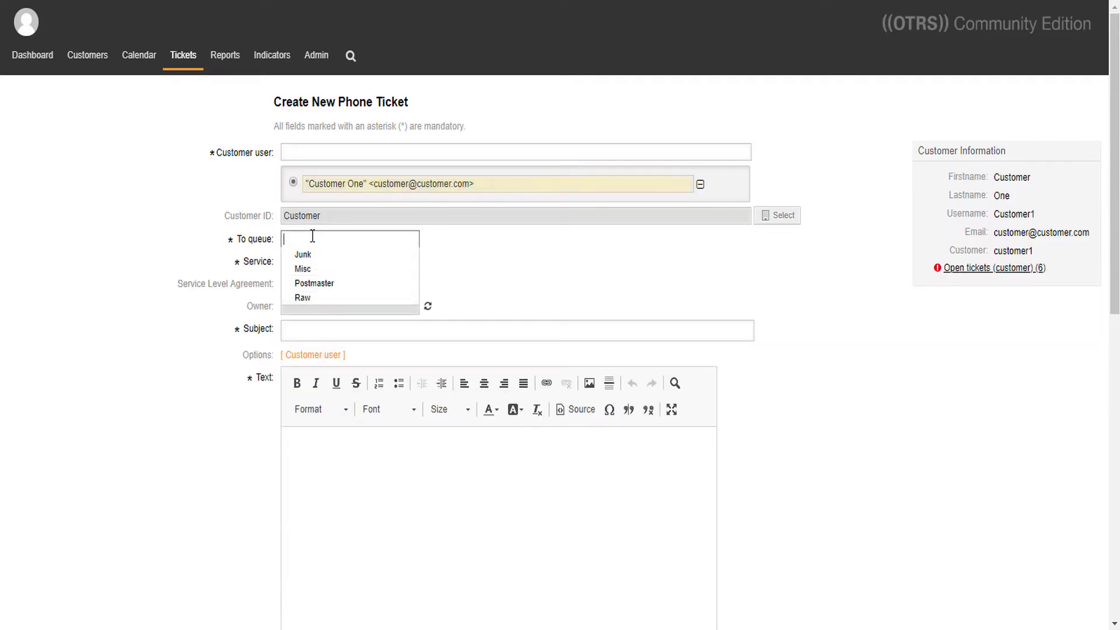
left_click(310, 298)
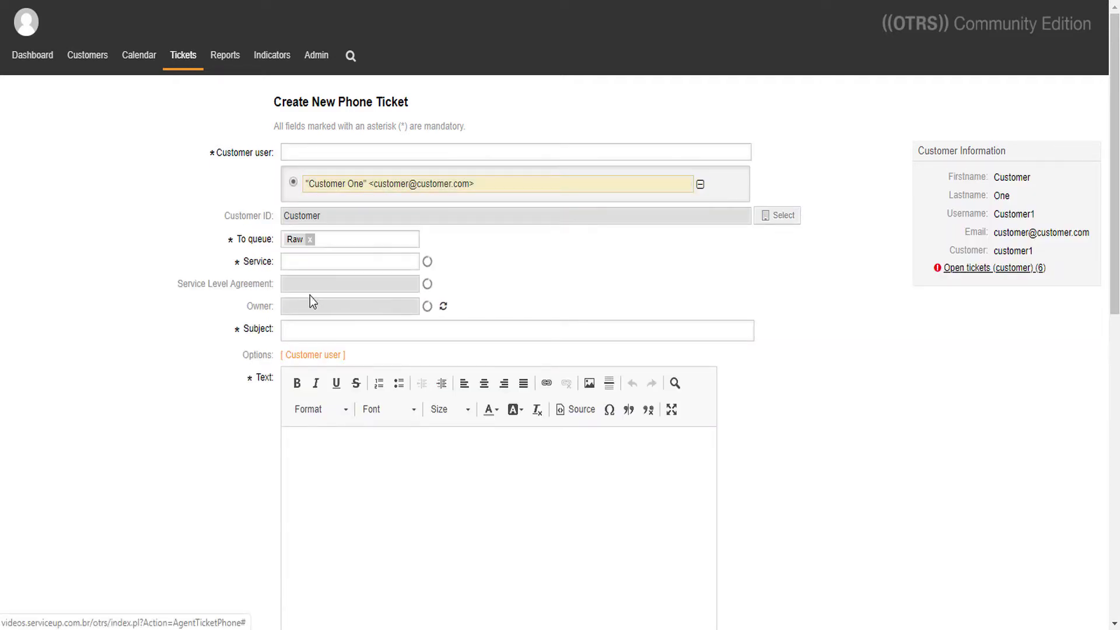
left_click(320, 264)
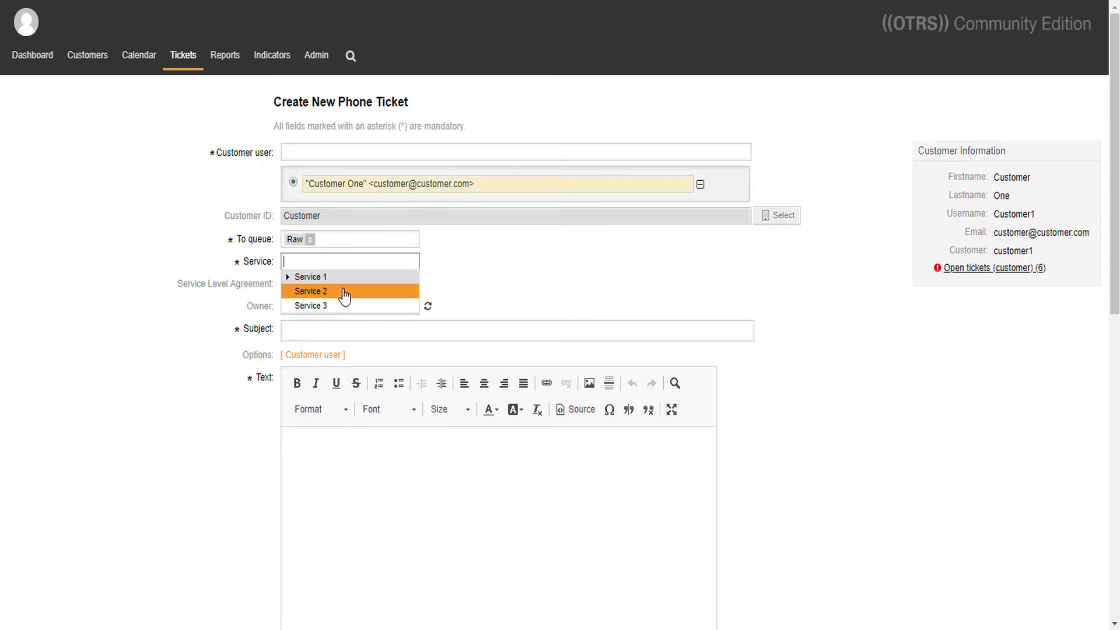
- Switch the service through Service 5, 4 and 3, checking Dynamic Field 1's Short Description appears
left_click(288, 278)
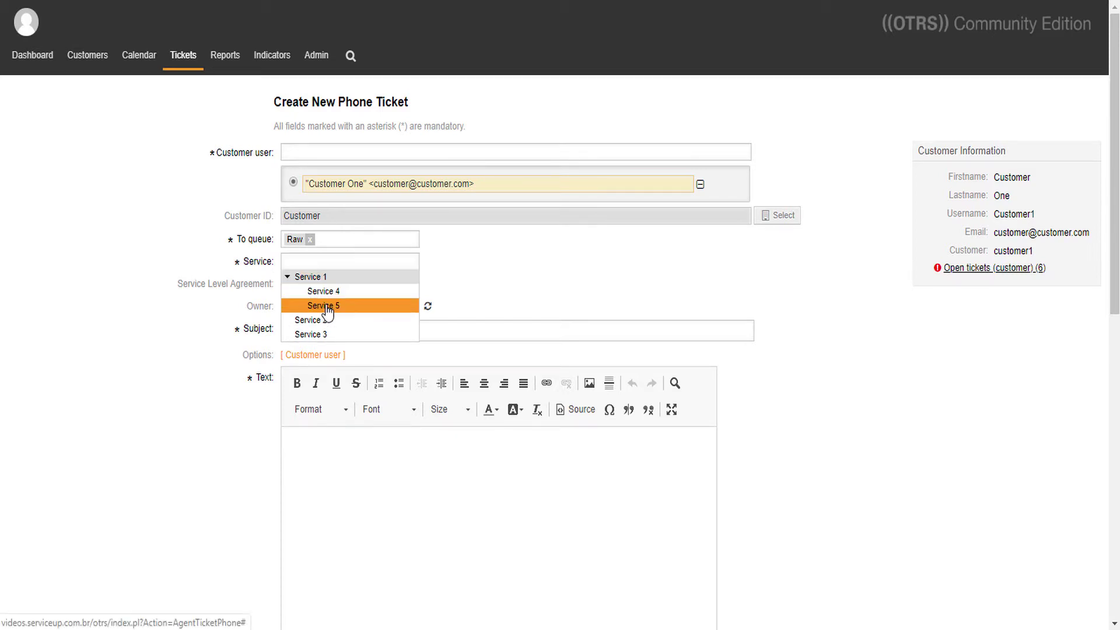
left_click(321, 304)
left_click(355, 264)
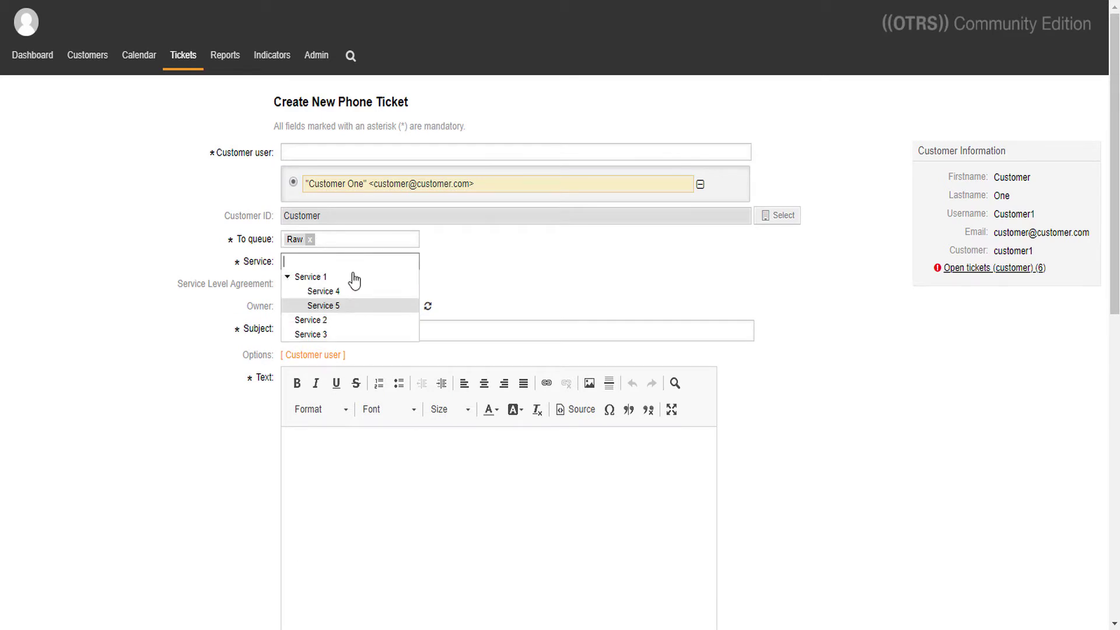
left_click(342, 294)
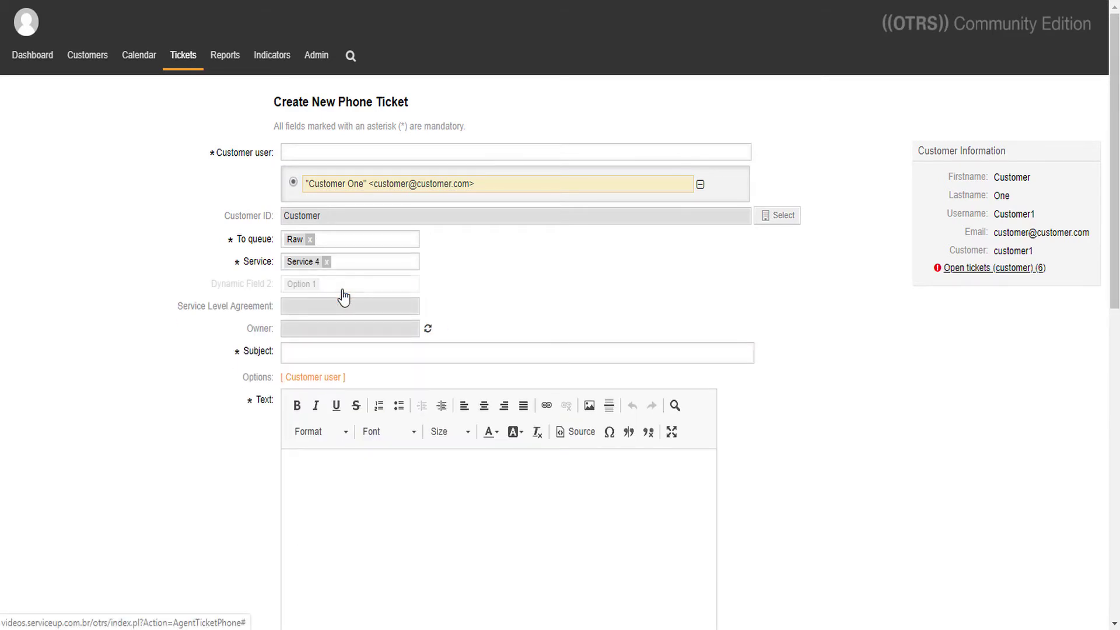
left_click(350, 263)
left_click(332, 335)
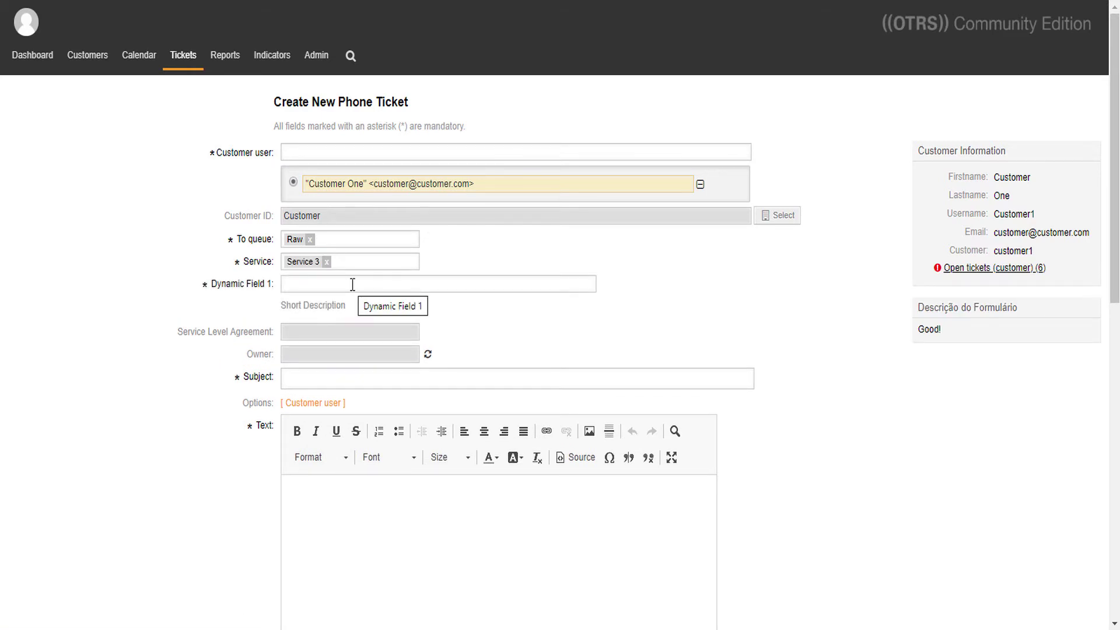
left_click_drag(282, 308, 364, 312)
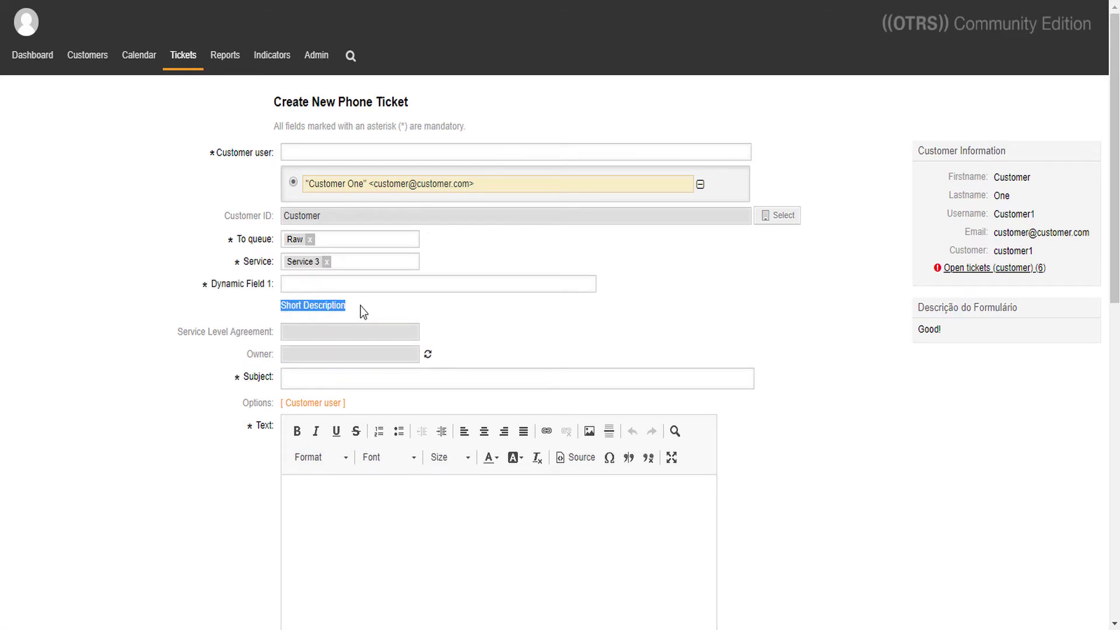
left_click(365, 312)
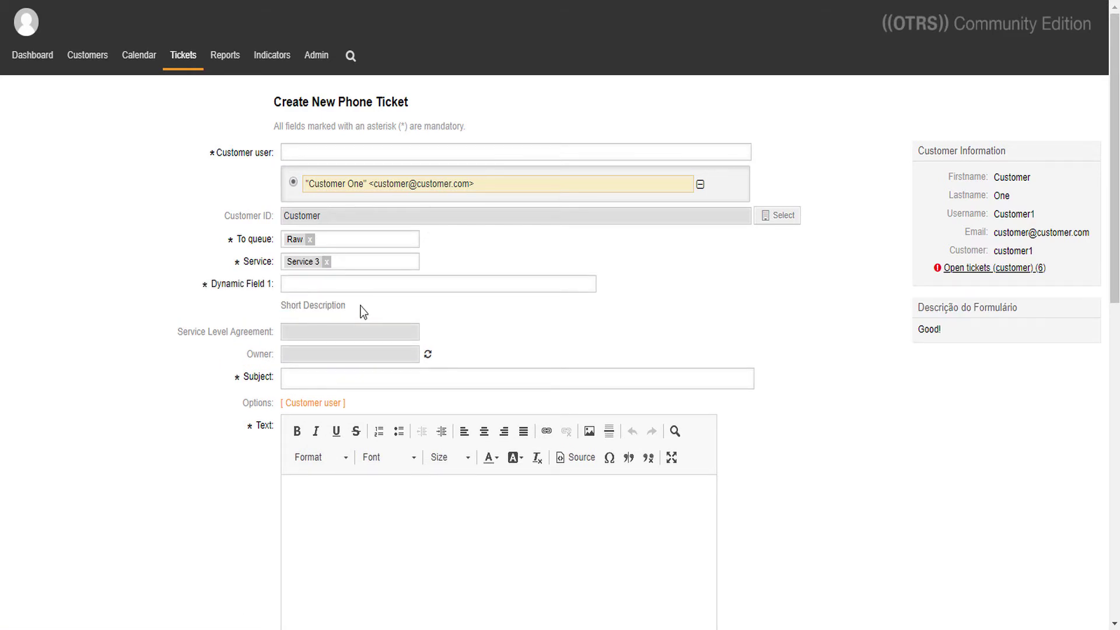
- Enter 'Example' as subject, then switch to Service 2 and back to Service 3
left_click(353, 378)
type("Example")
left_click(344, 512)
type("Example")
left_click(349, 261)
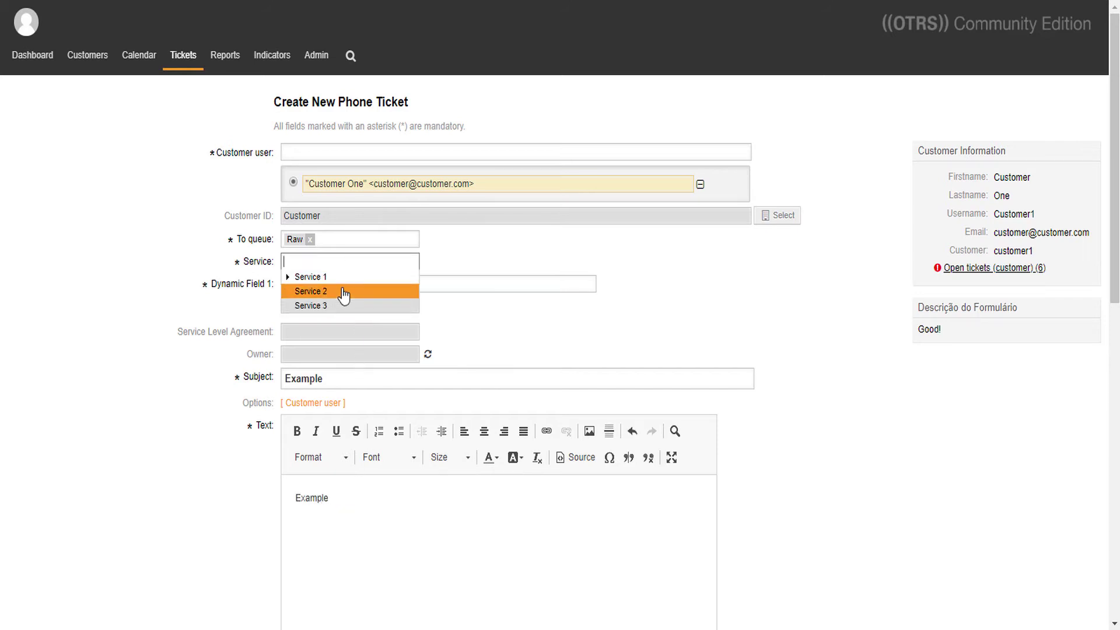
left_click(344, 292)
left_click(349, 261)
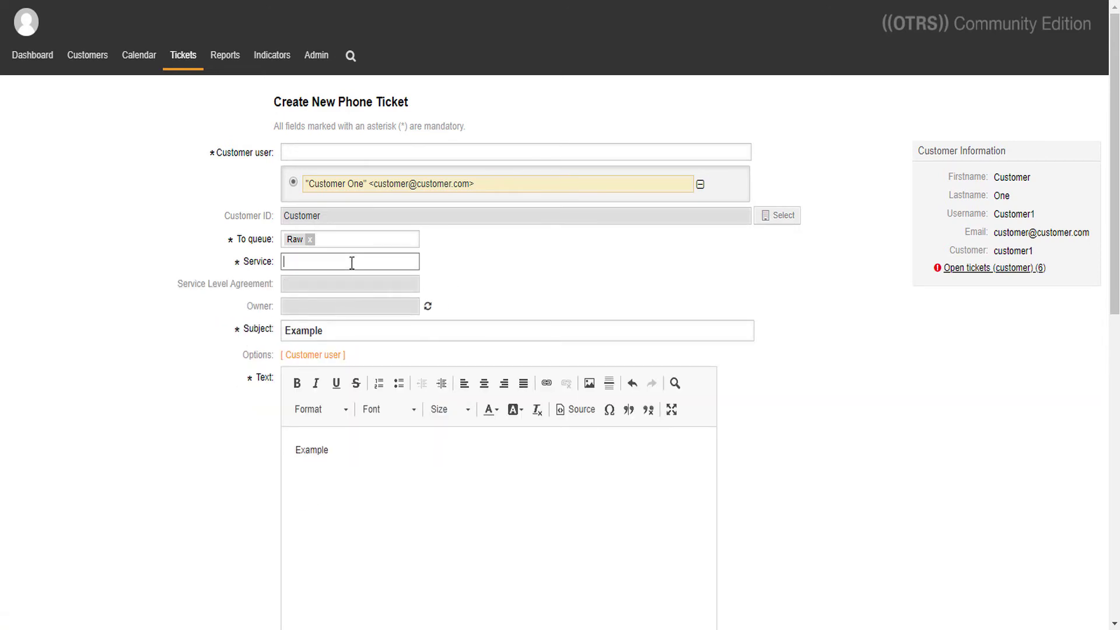
left_click(345, 306)
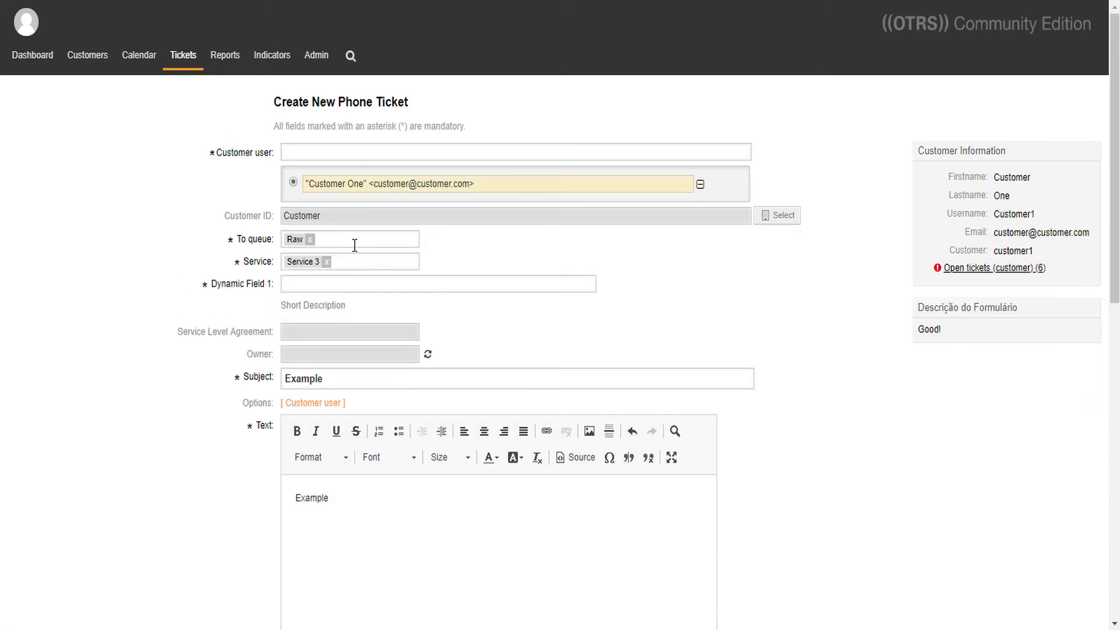
- Choose Service 4 and set Dynamic Field 2 to Option 2
left_click(353, 259)
left_click(288, 278)
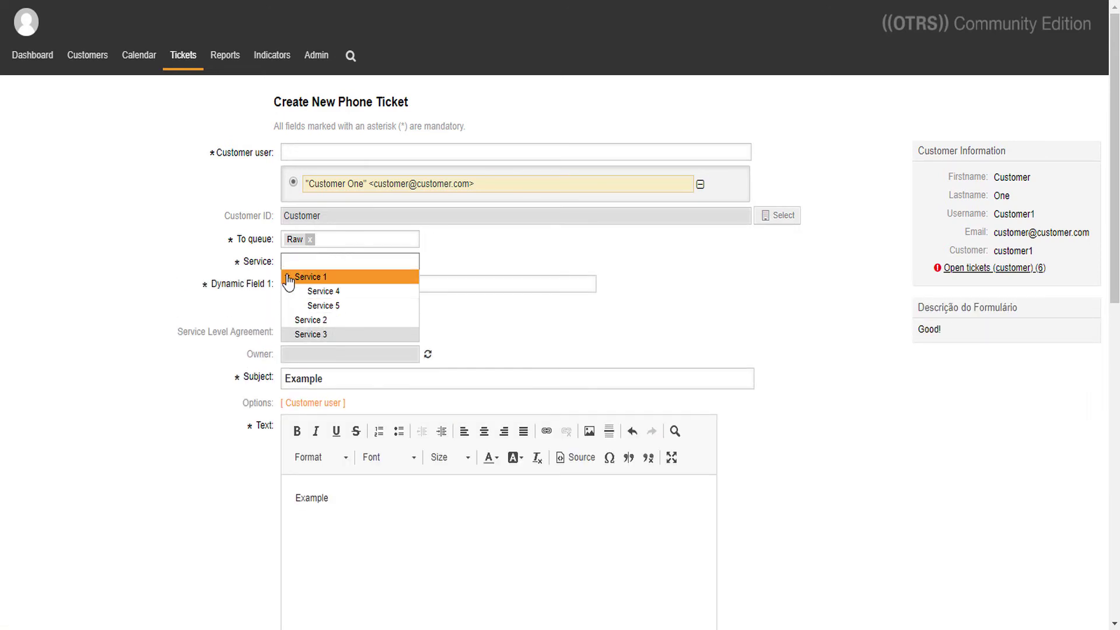
left_click(331, 291)
left_click(390, 284)
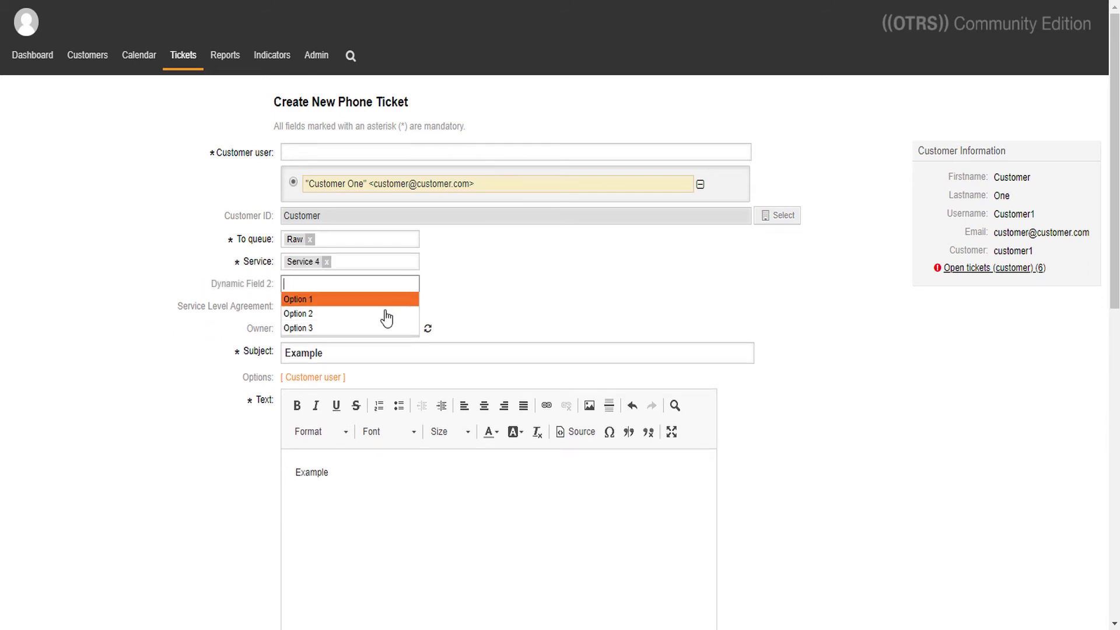
left_click(382, 312)
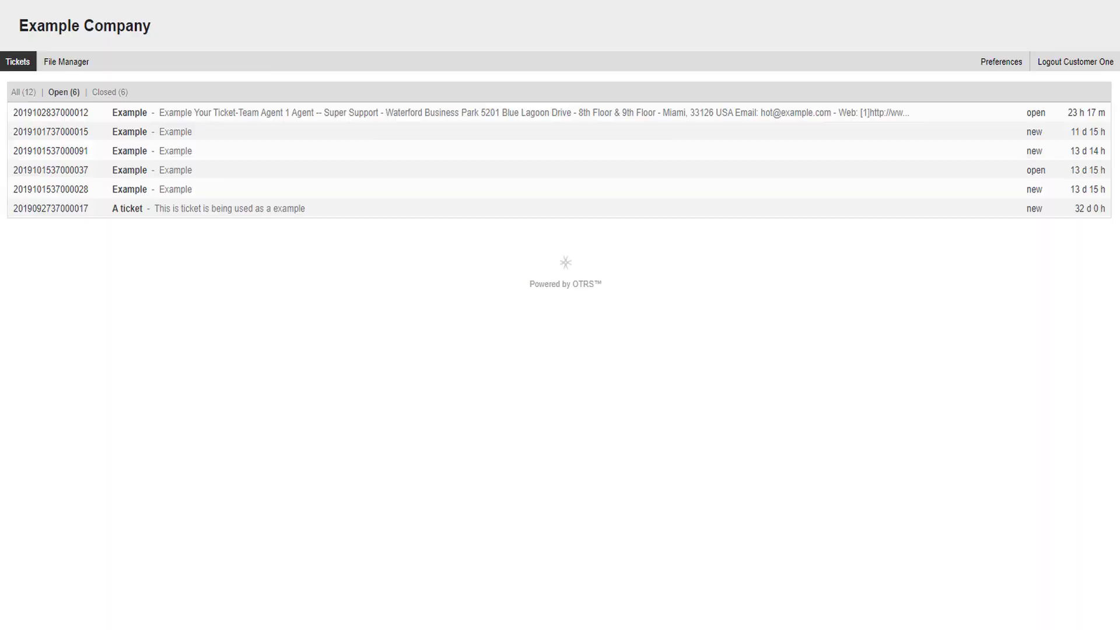
- Start a new customer portal ticket addressed to the Raw queue
mouse_move(10, 77)
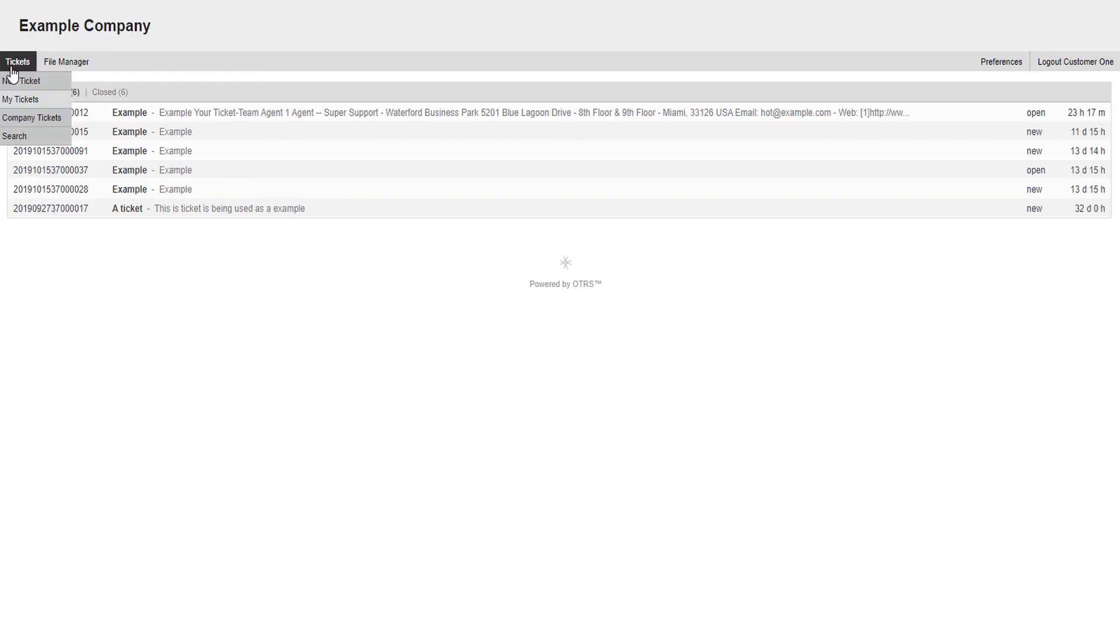
left_click(54, 82)
left_click(130, 111)
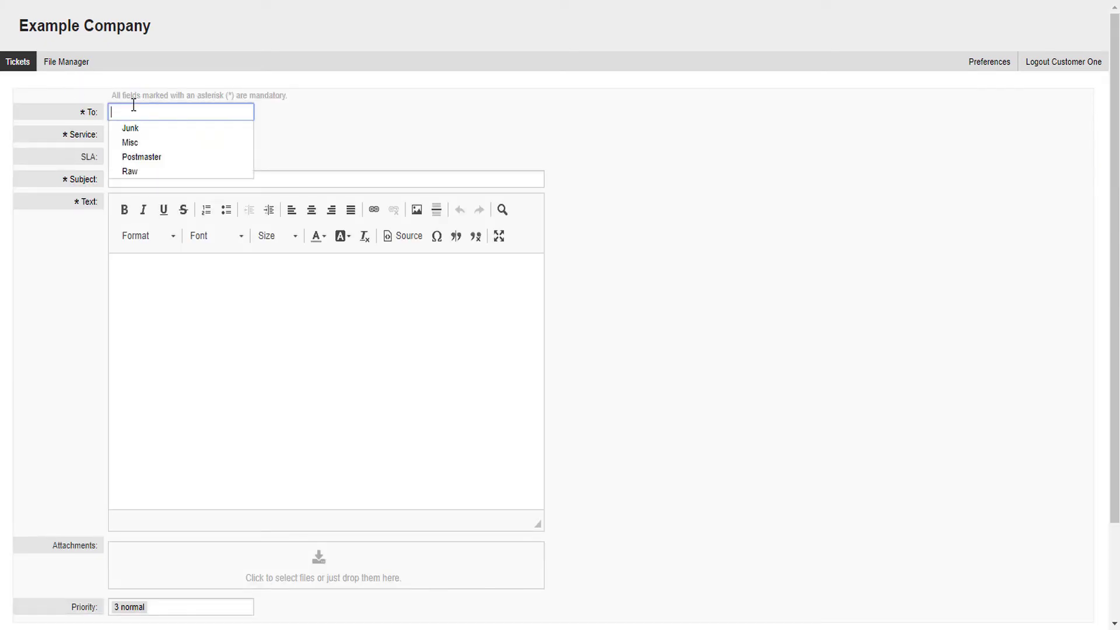
left_click(131, 172)
- Try Service 2 and Service 5, settle on Service 3, and submit the ticket
left_click(136, 137)
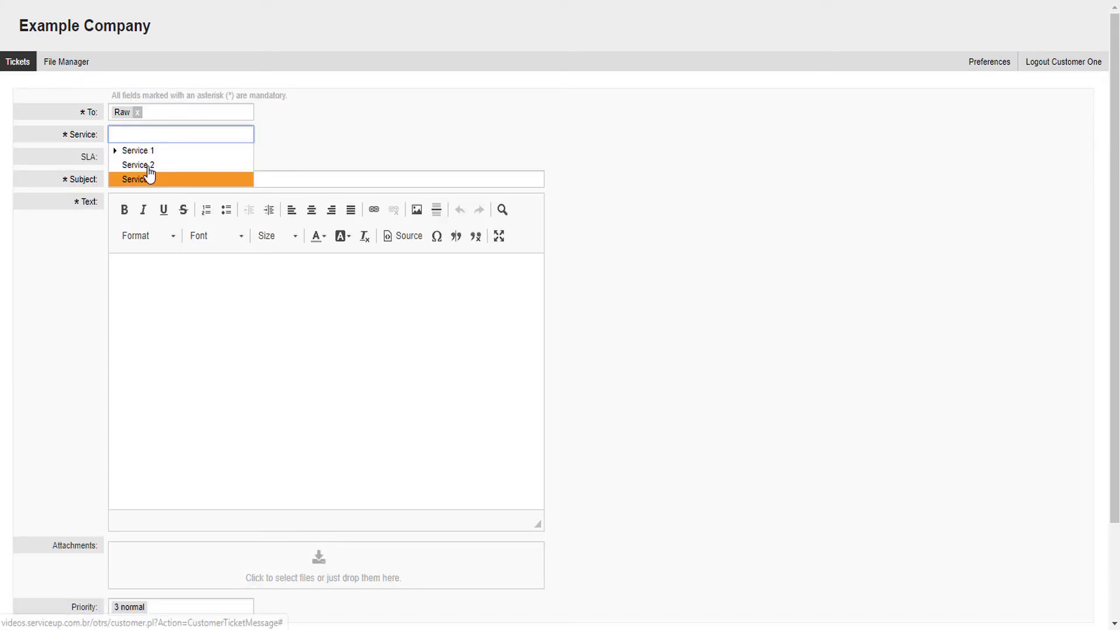
left_click(147, 165)
left_click(168, 133)
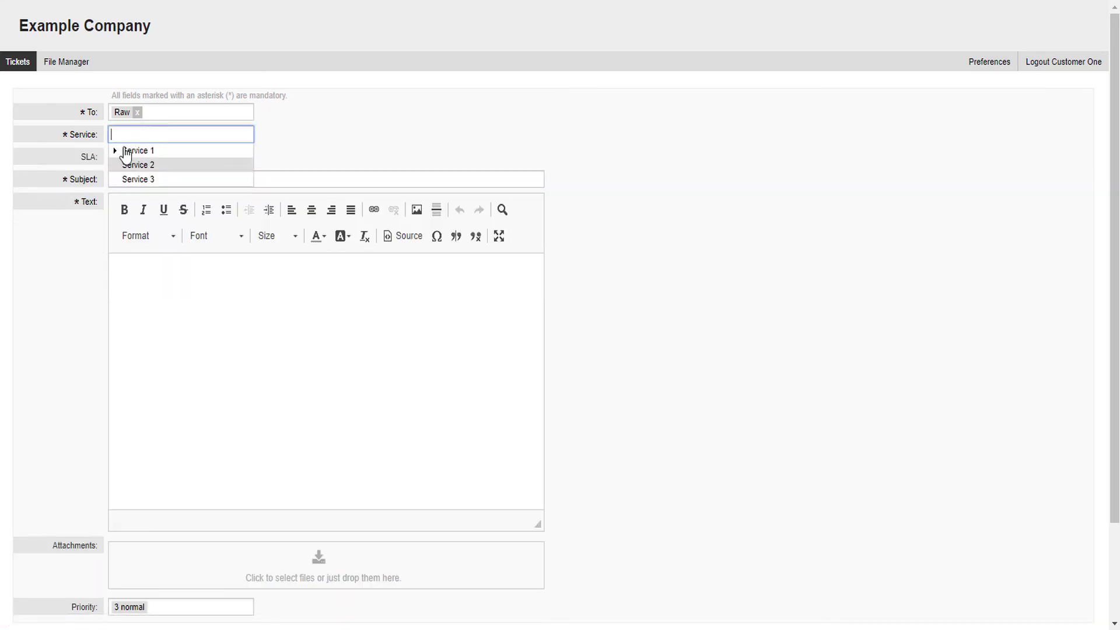
left_click(115, 151)
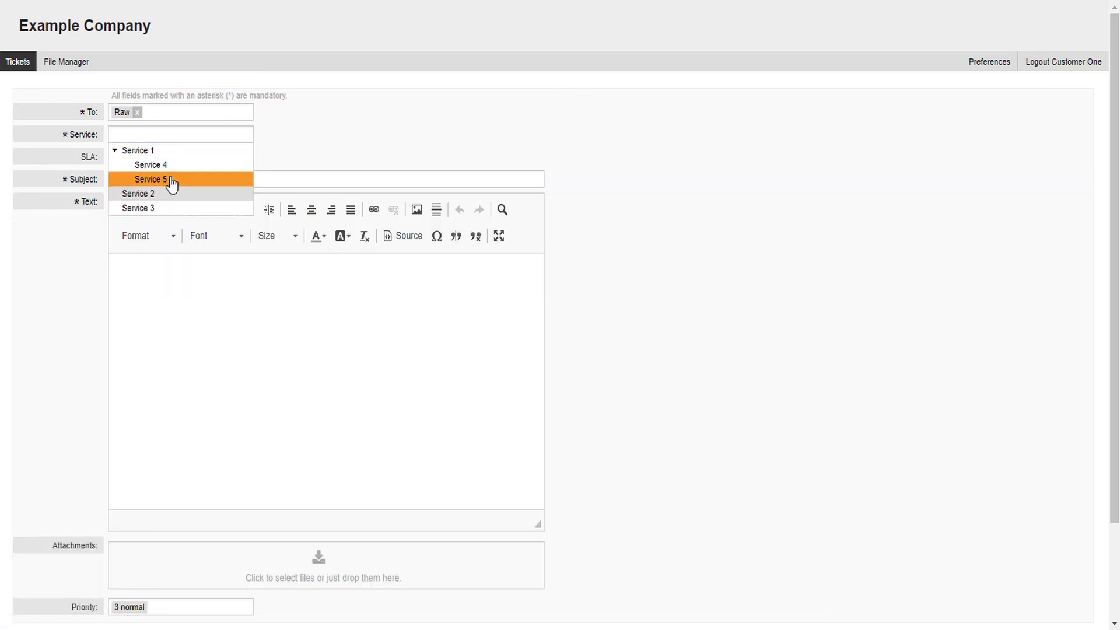
left_click(171, 180)
left_click(183, 137)
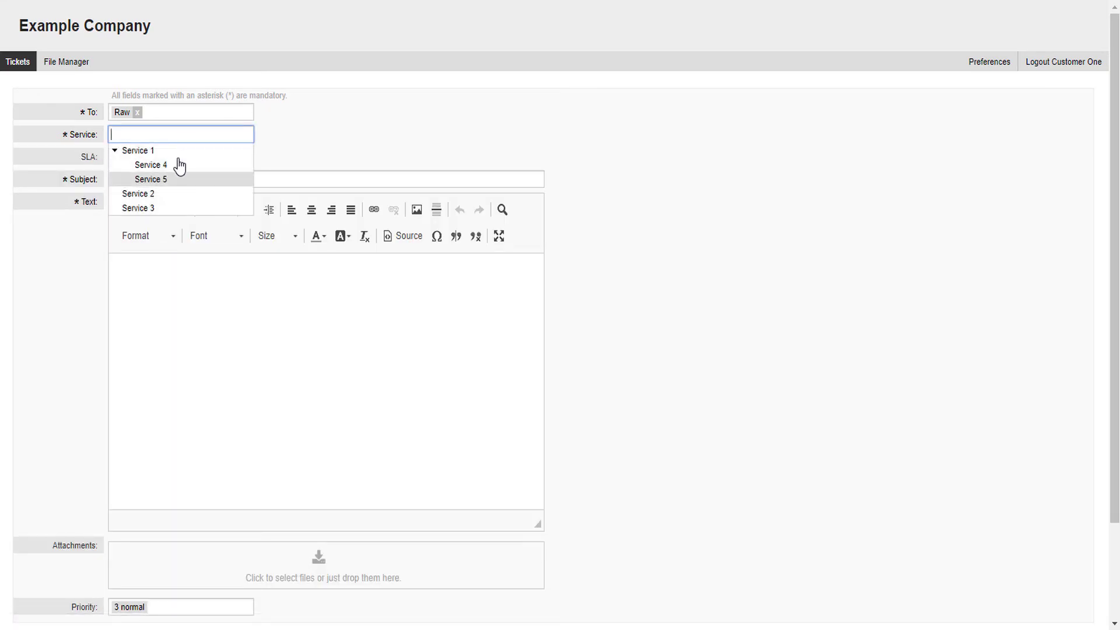
left_click(169, 209)
scroll(150, 374, "down", 2)
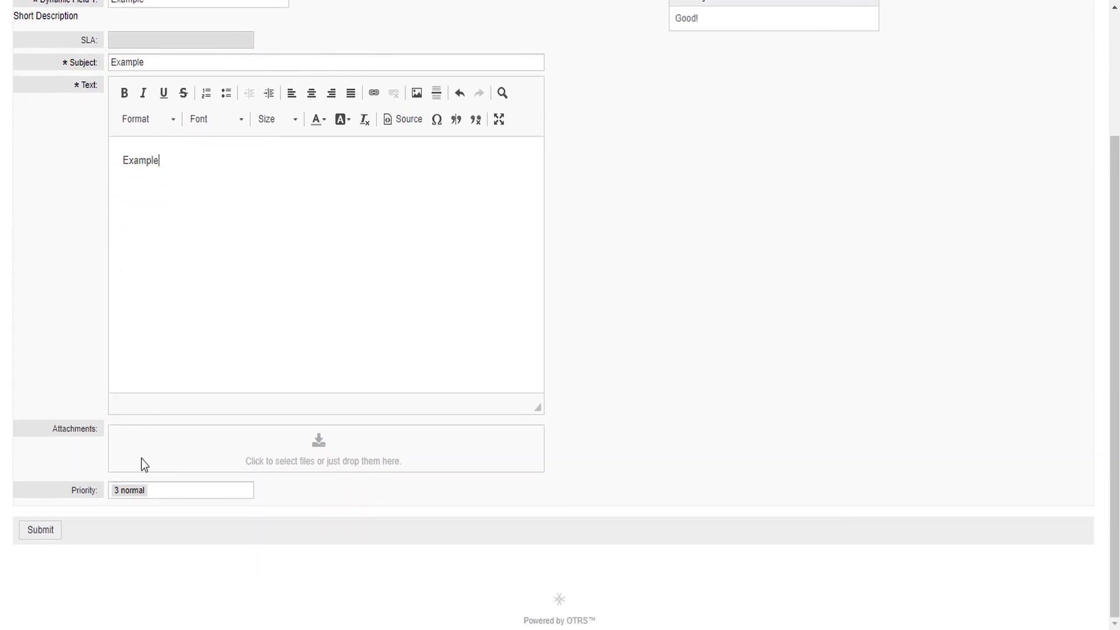
left_click(34, 535)
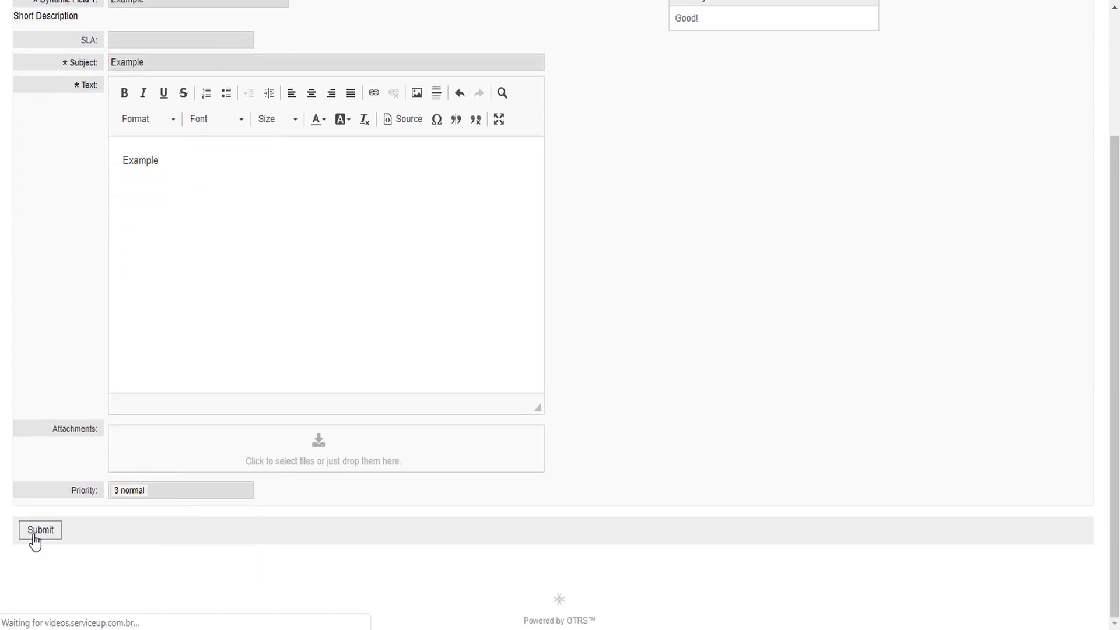